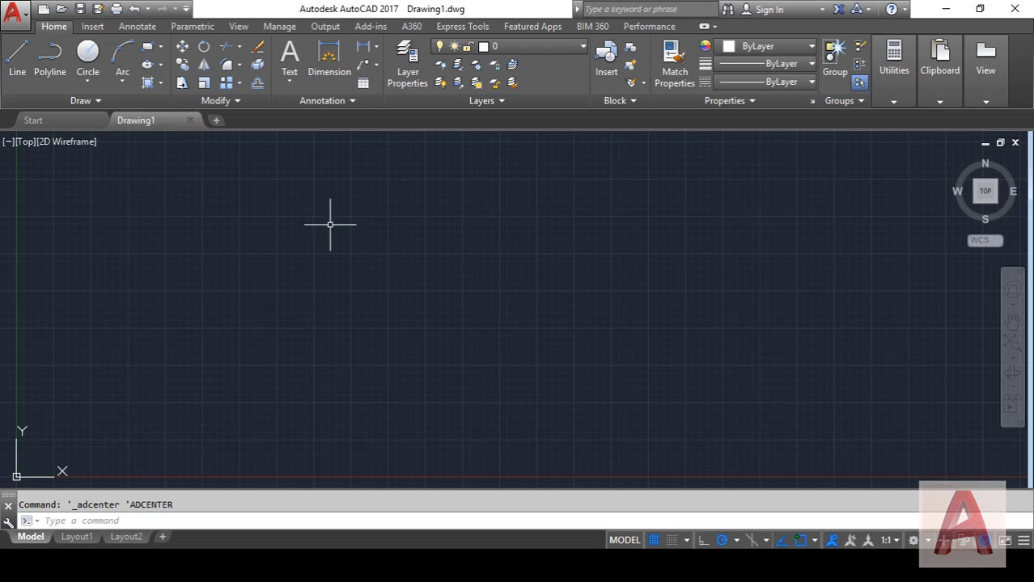
Show the application menu's New submenu with its Drawing and Sheet Set choices
left_click(15, 13)
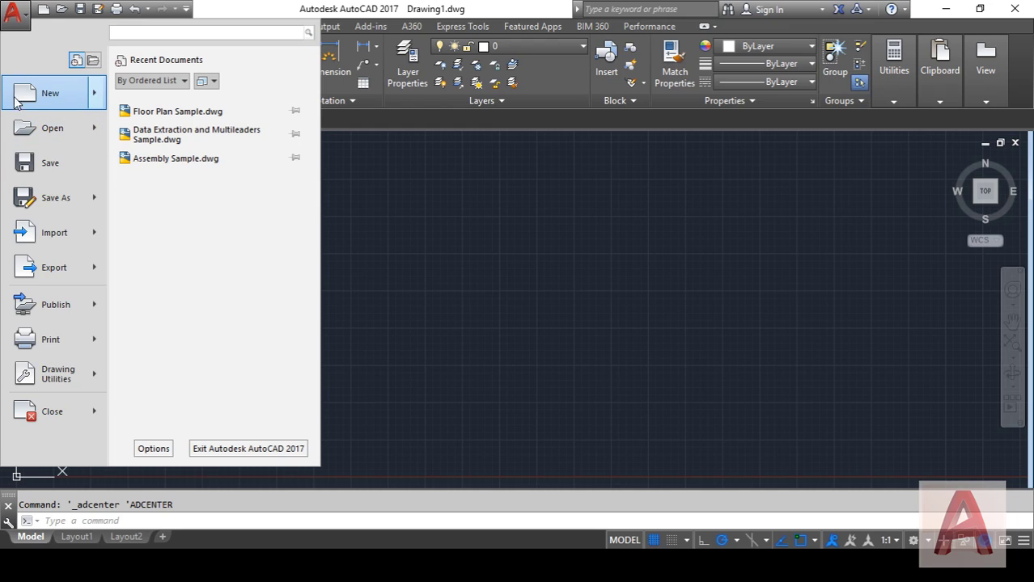
mouse_move(55, 100)
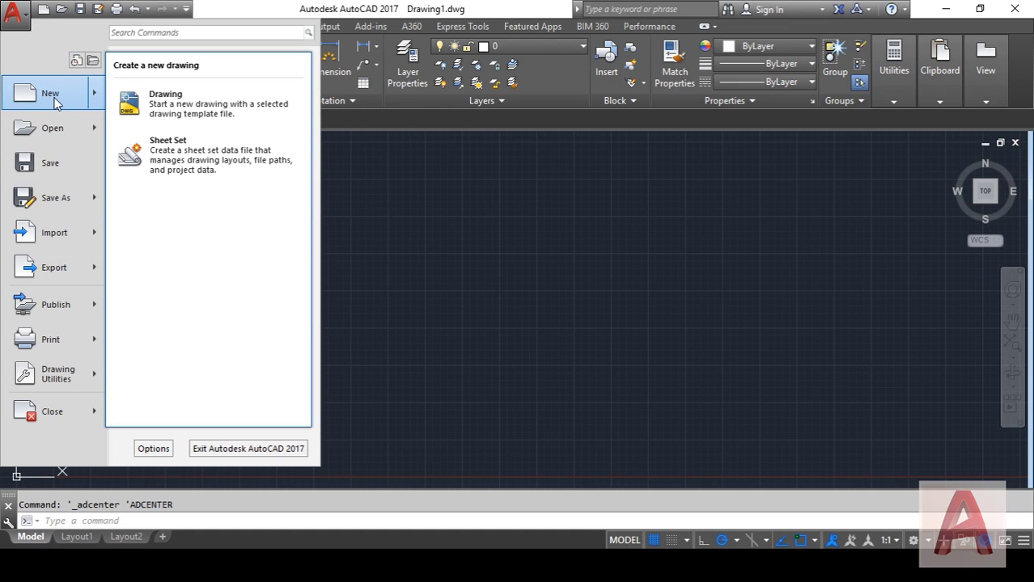
Create a new blank drawing, Drawing2, from the acad template via New > Drawing
left_click(170, 98)
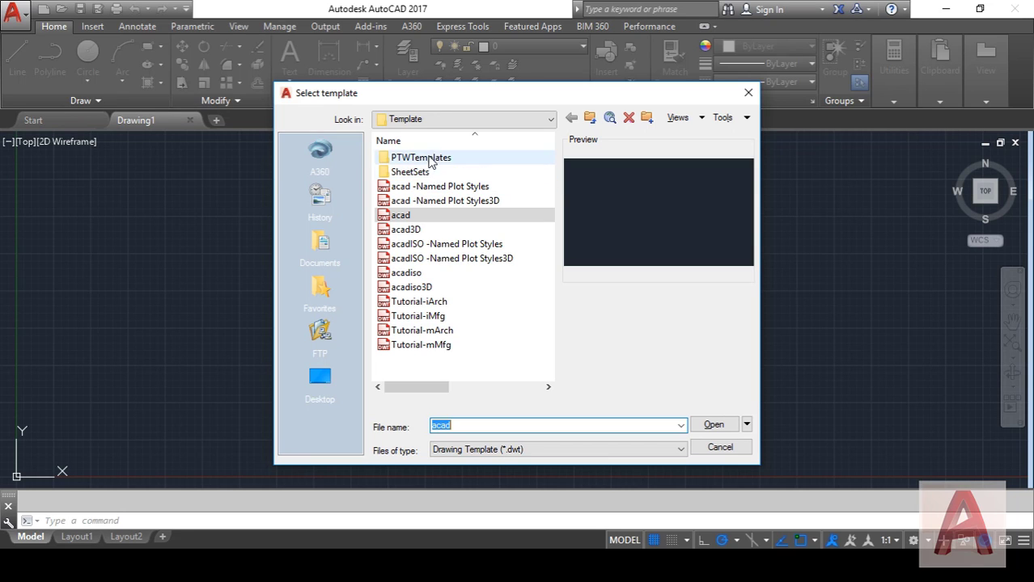
scroll(453, 291, "right", 1)
scroll(454, 295, "left", 1)
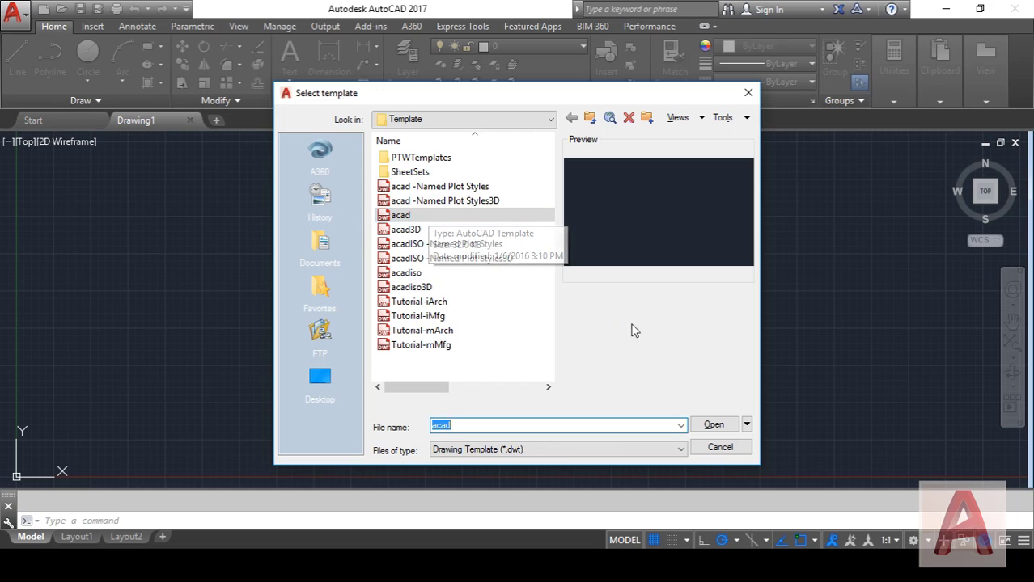
left_click(466, 218)
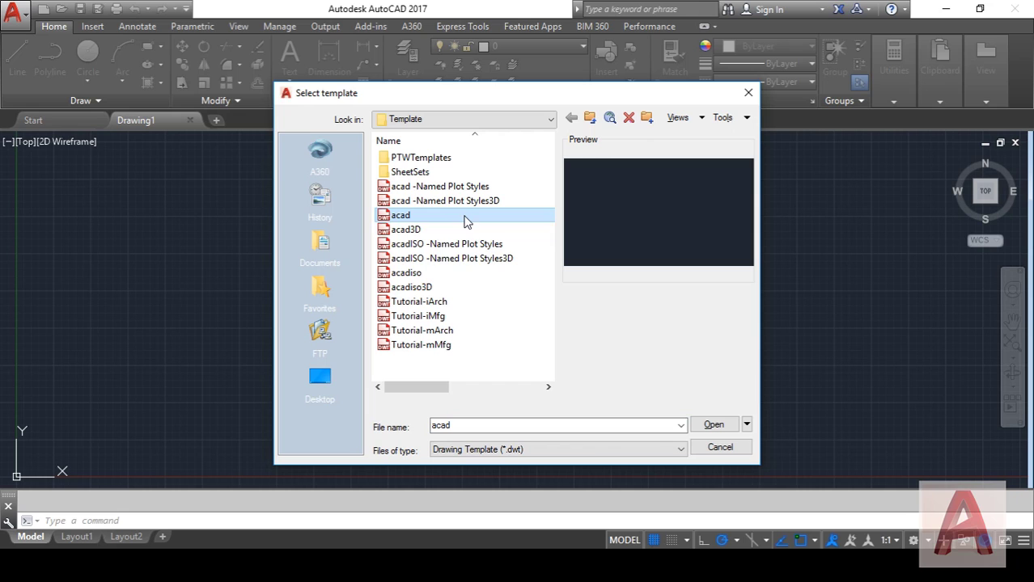
left_click(713, 426)
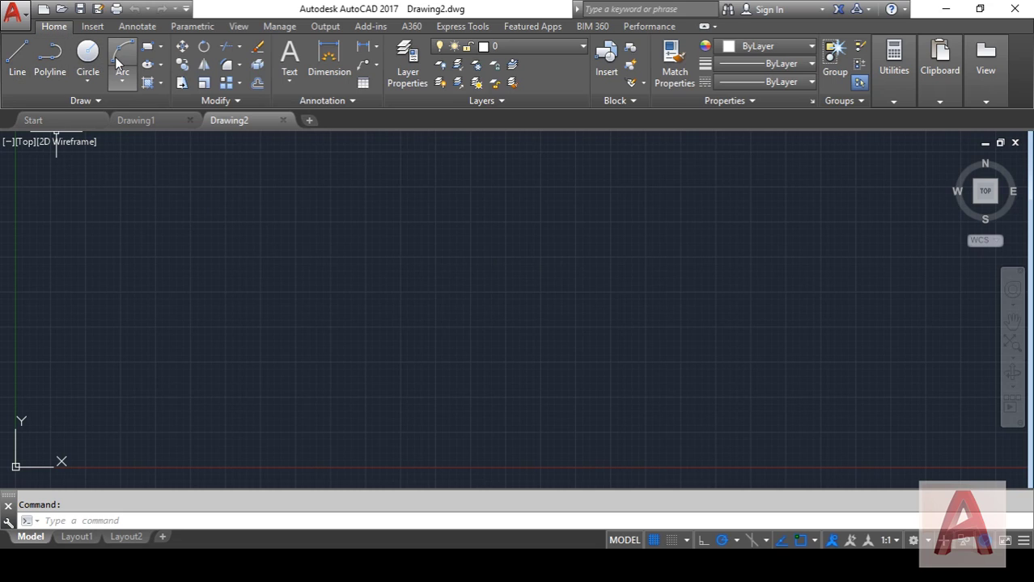
Draw a three-point arc from a lower-left start, up near the top, to a right end point
left_click(122, 53)
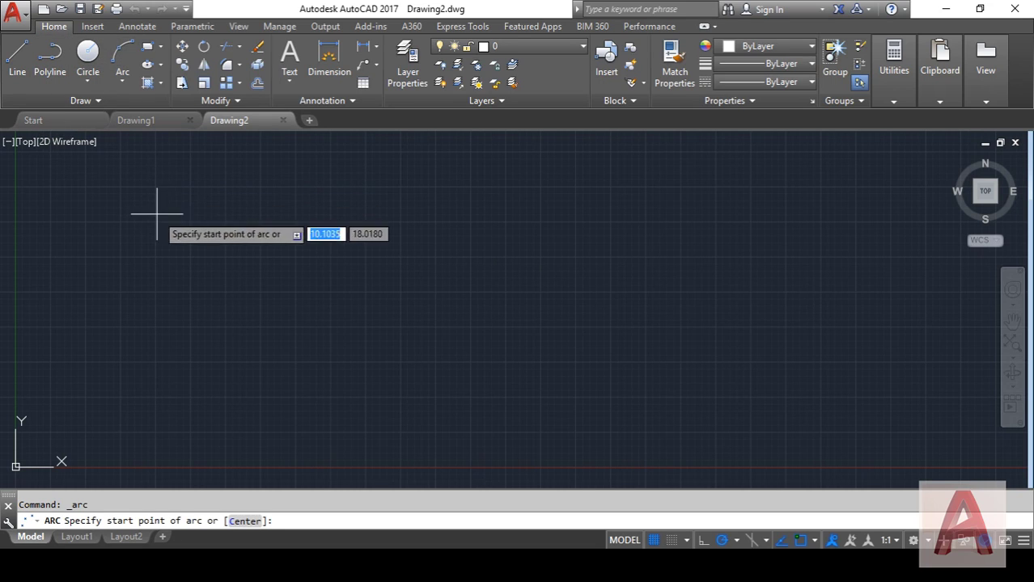
left_click(203, 334)
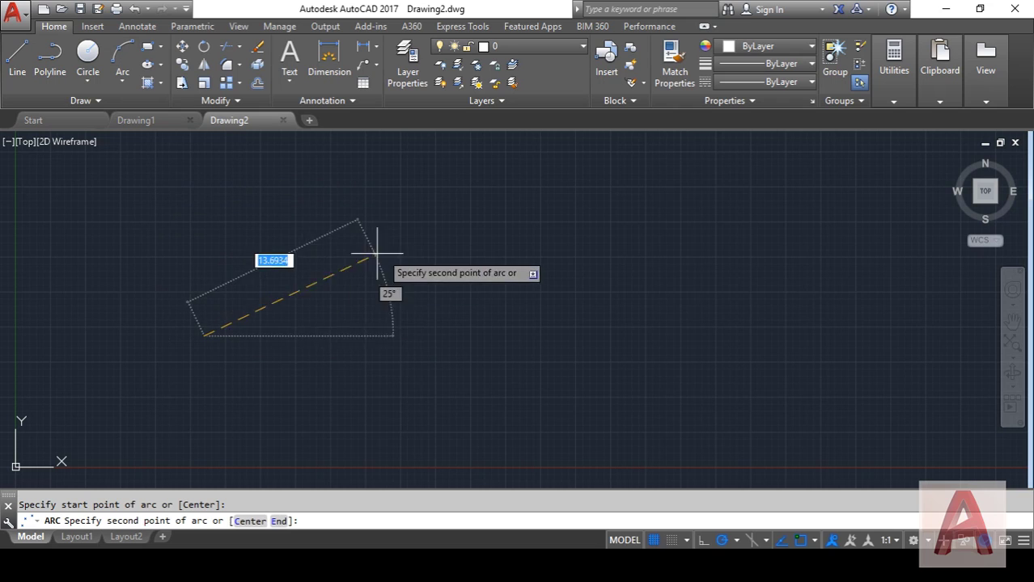
left_click(425, 237)
left_click(495, 316)
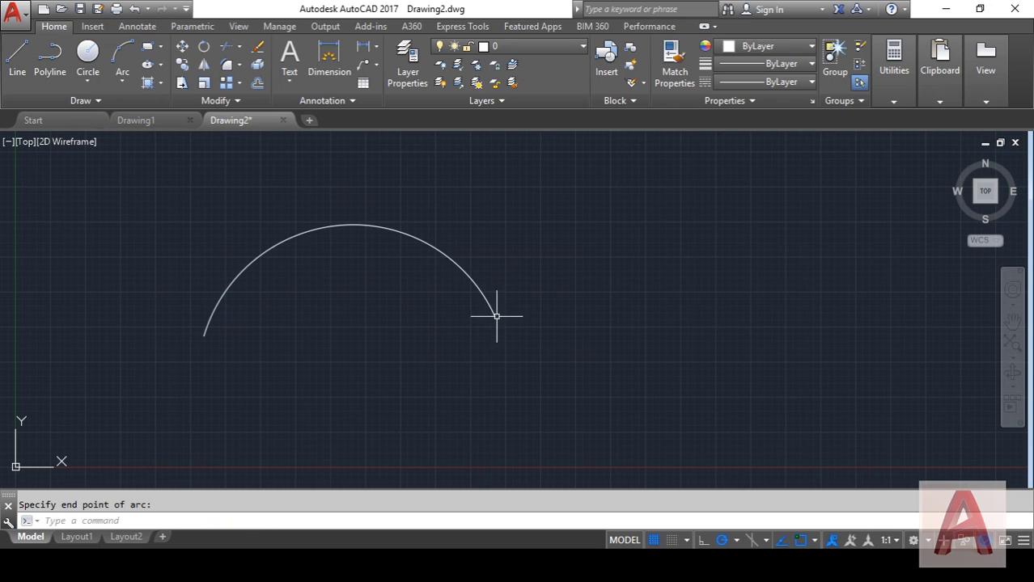
mouse_move(584, 270)
left_mouse_down()
mouse_move(582, 343)
mouse_move(493, 300)
mouse_move(505, 279)
left_mouse_up()
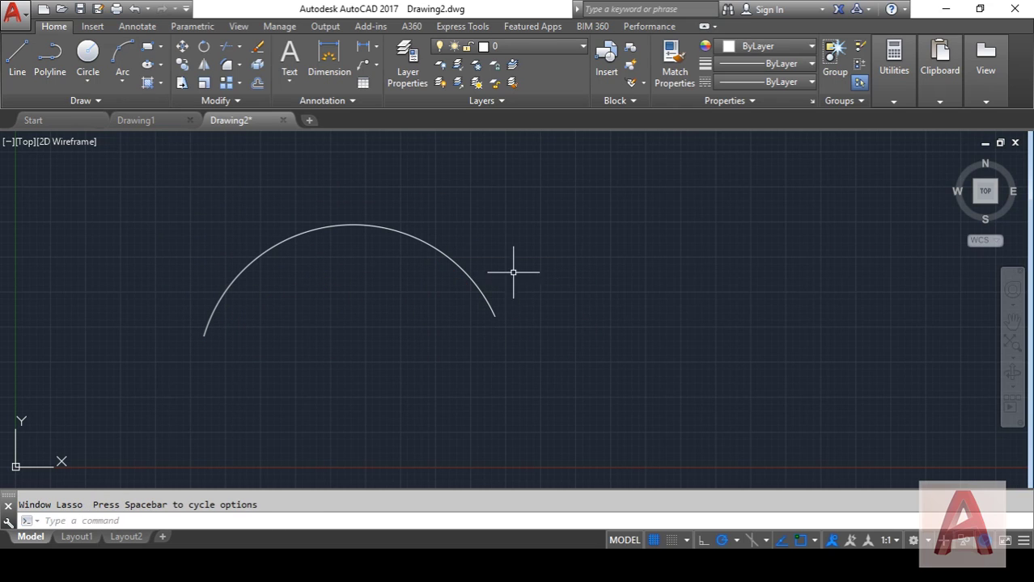
Start a polyline at the arc's left end, zig-zagging along the bottom and right
left_click(47, 68)
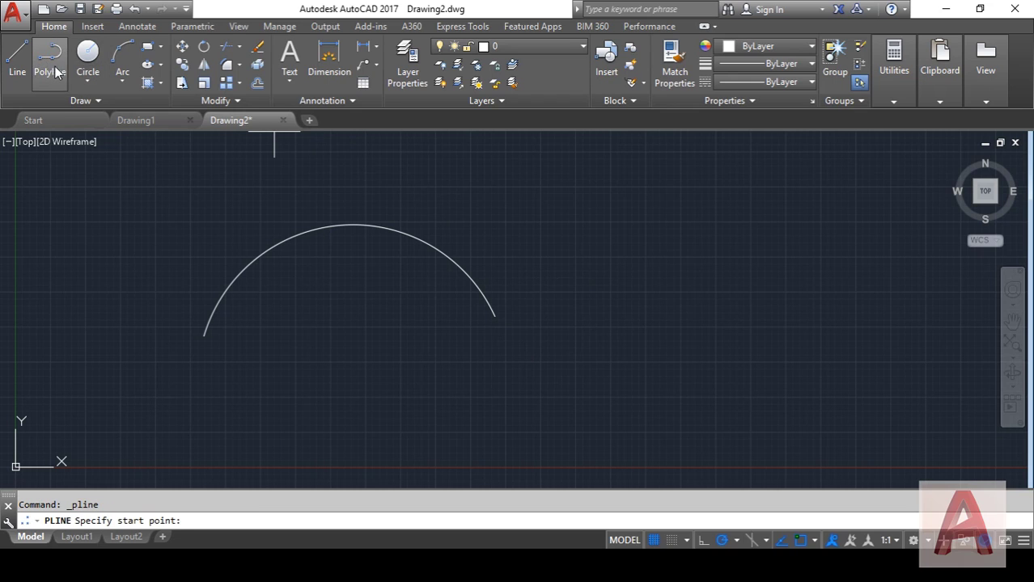
left_click(204, 336)
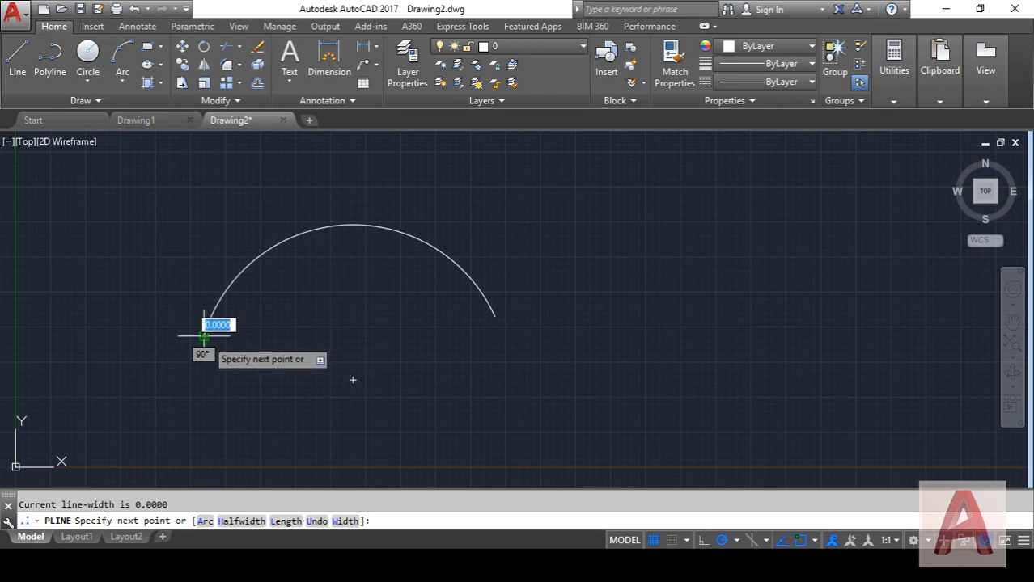
left_click(306, 420)
left_click(590, 405)
left_click(777, 259)
left_click(887, 373)
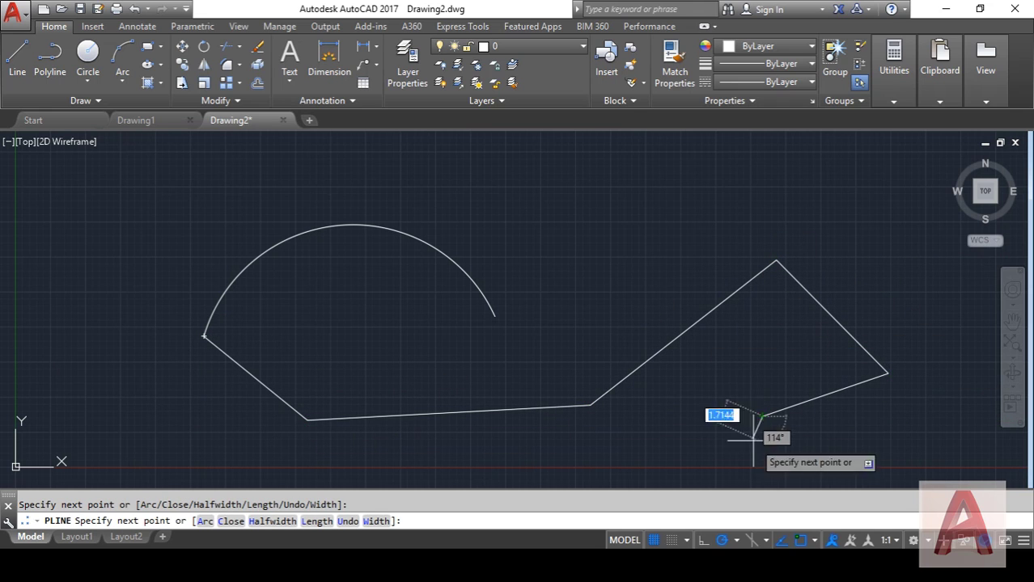
left_click(762, 417)
Add polyline vertices up the right side and back across the top, then finish it open
left_click(907, 441)
left_click(925, 273)
left_click(848, 225)
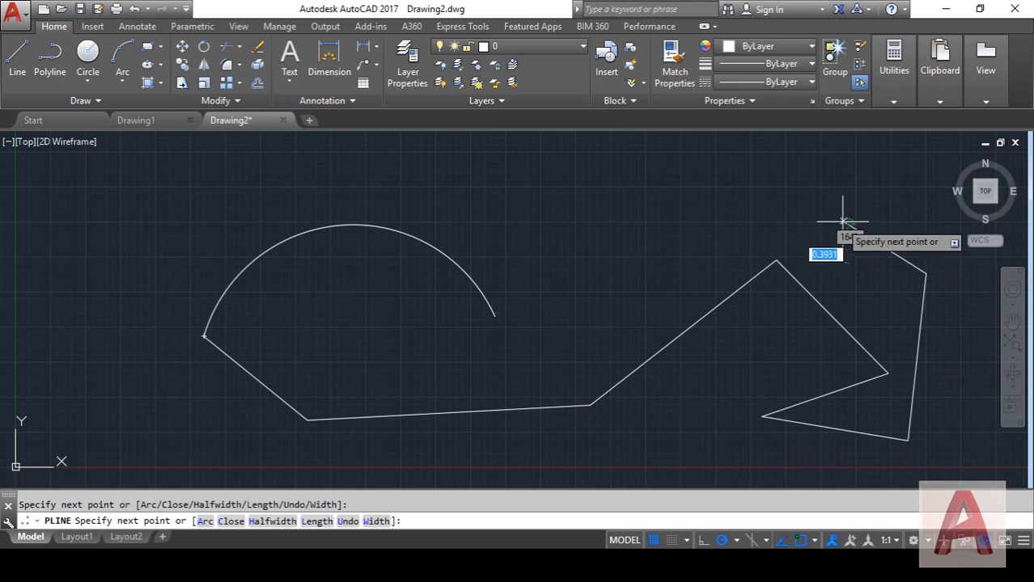
left_click(751, 186)
left_click(630, 246)
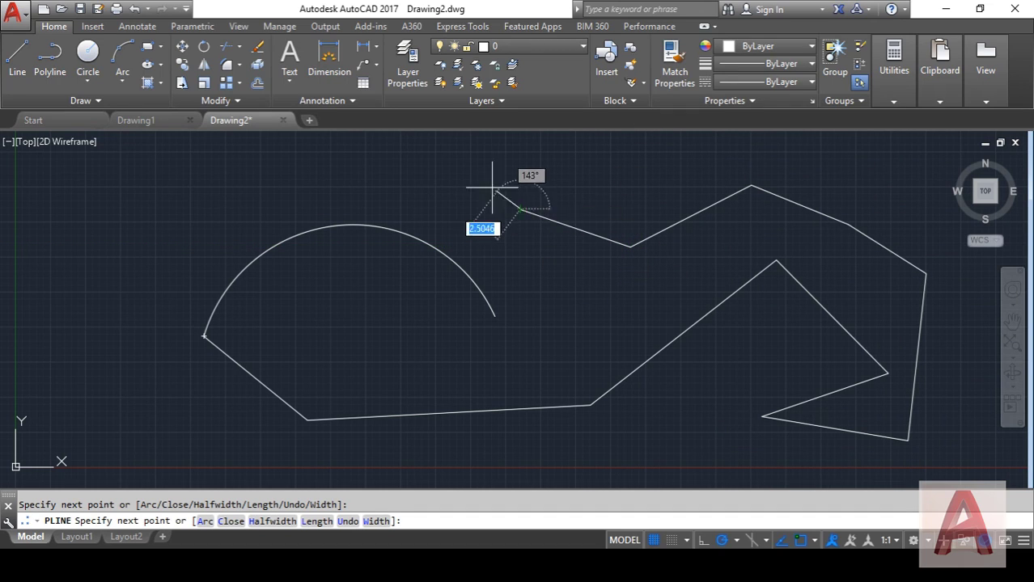
right_click(473, 222)
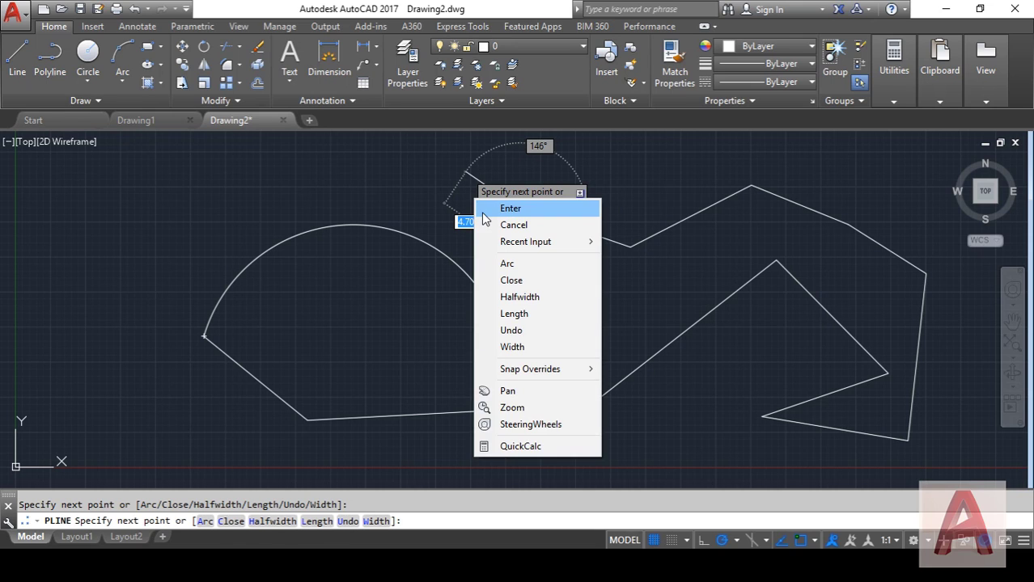
left_click(485, 212)
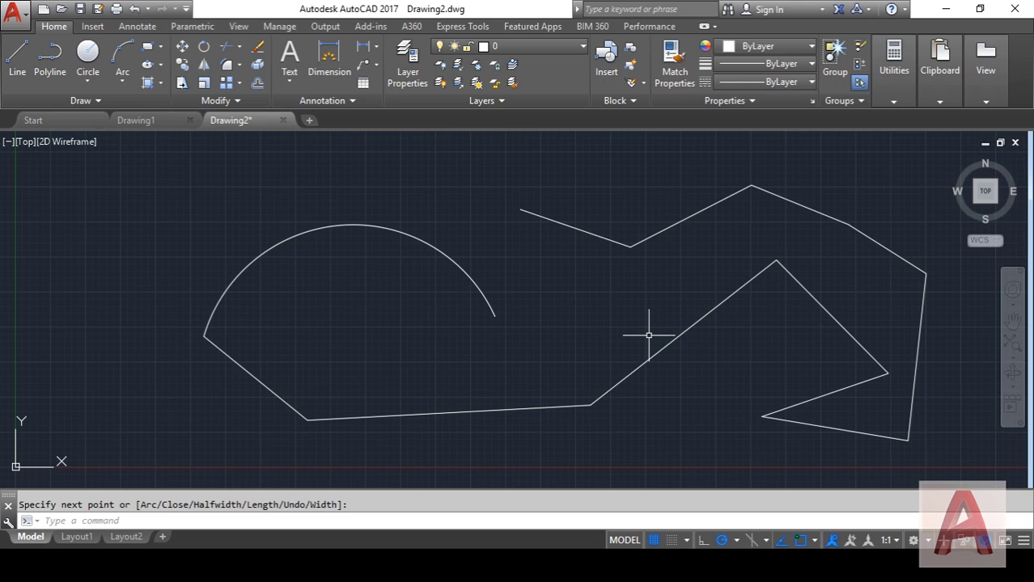
scroll(398, 291, "down", 2)
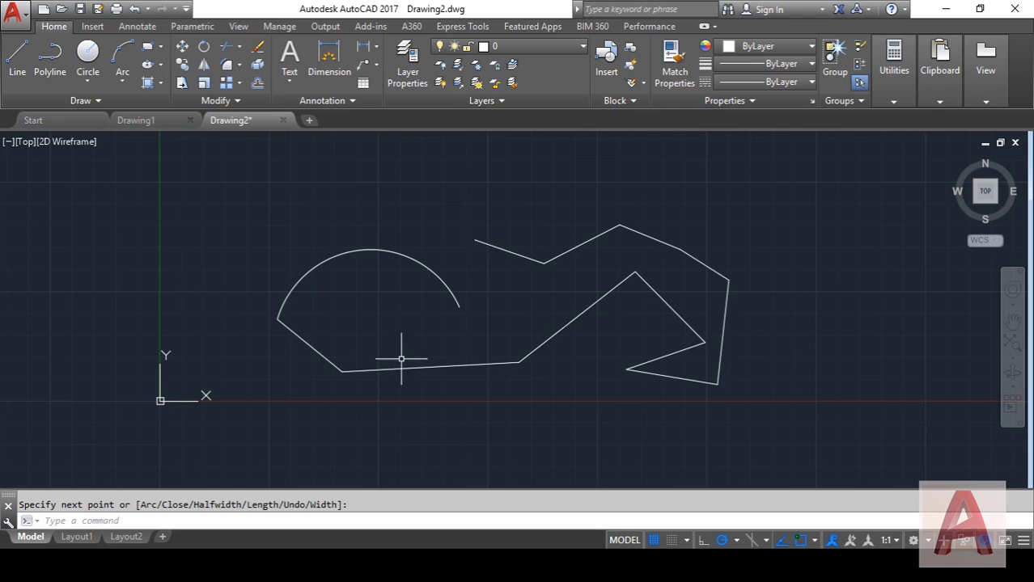
scroll(404, 356, "up", 4)
scroll(369, 357, "down", 2)
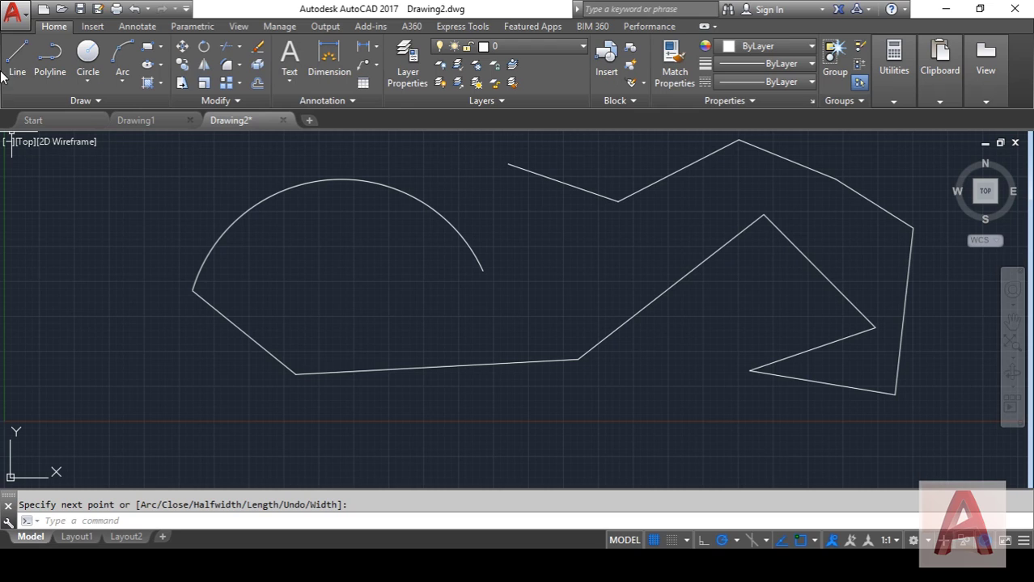
Open the Save Drawing As dialog for Drawing2 from the application menu's Save As
left_click(14, 13)
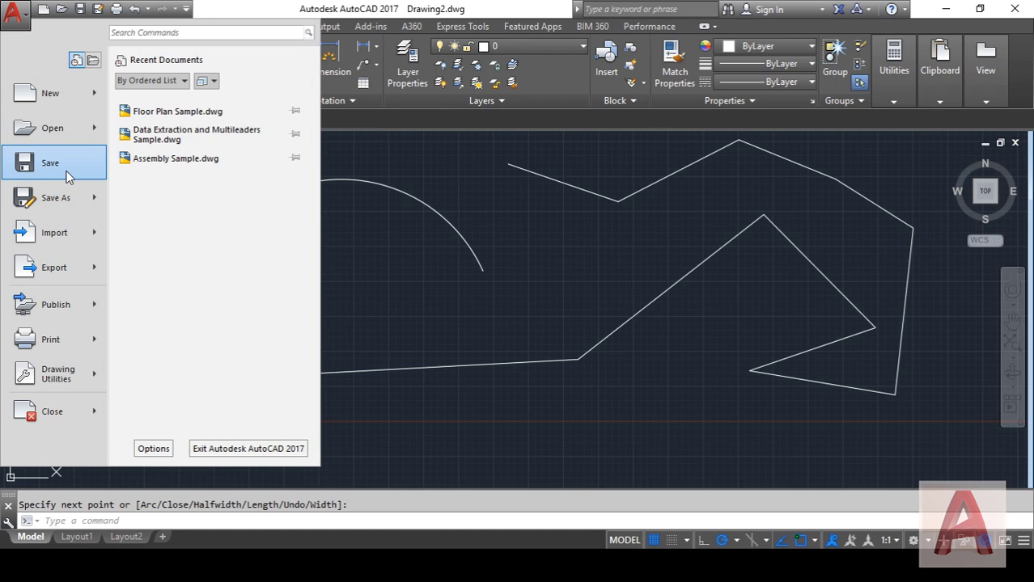
left_click(391, 259)
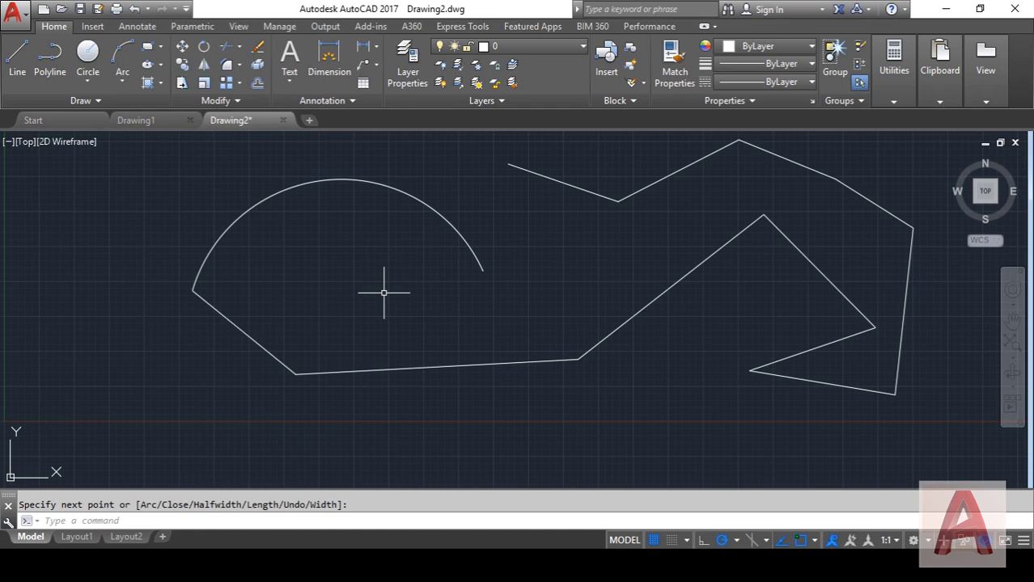
type("sa")
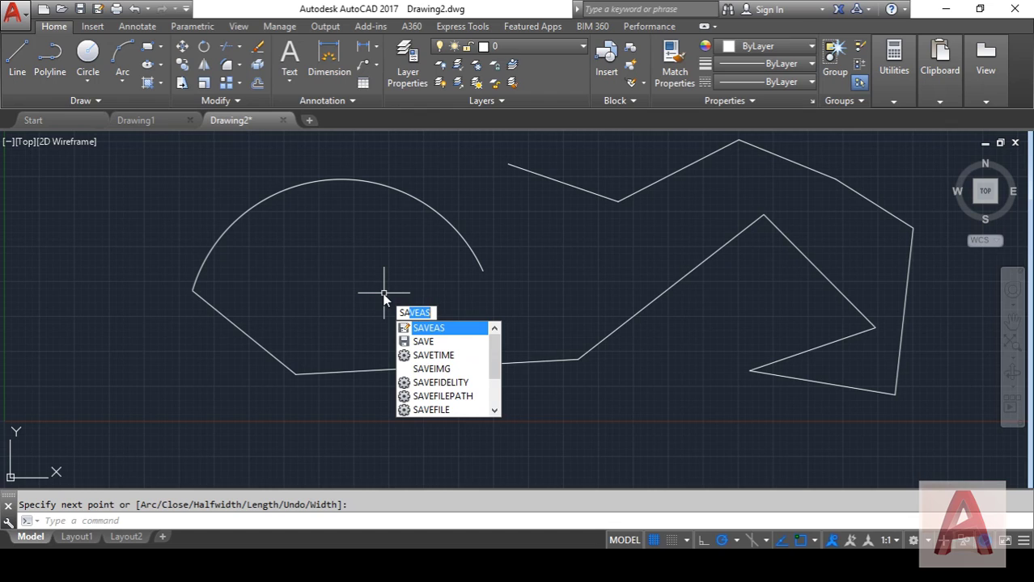
type("ve")
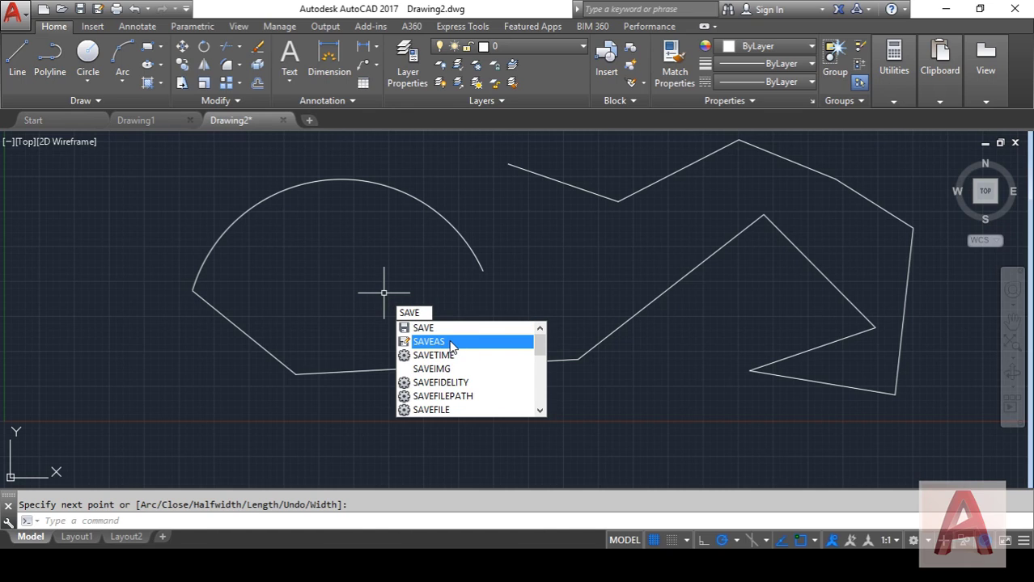
left_click(451, 343)
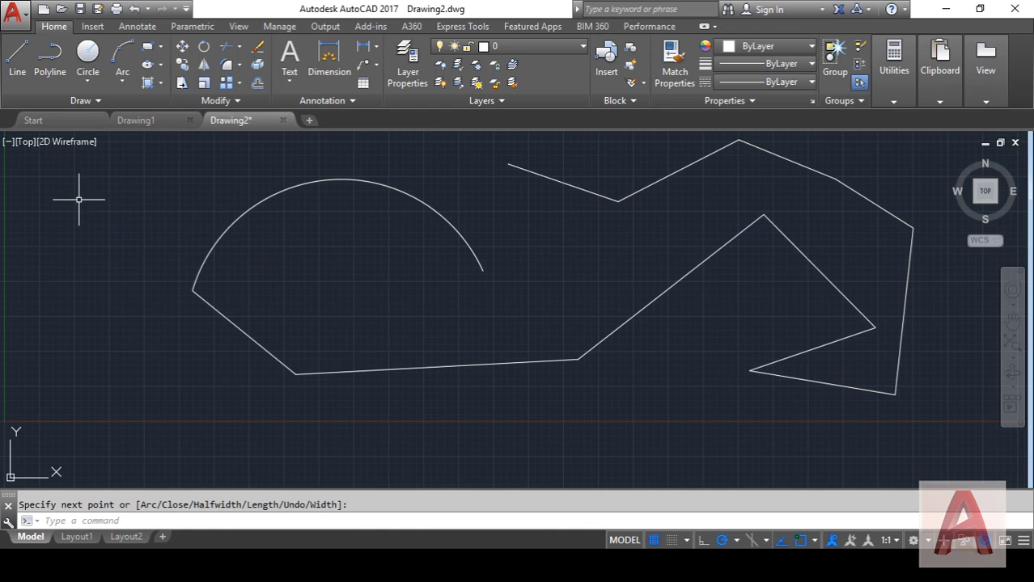
left_click(15, 14)
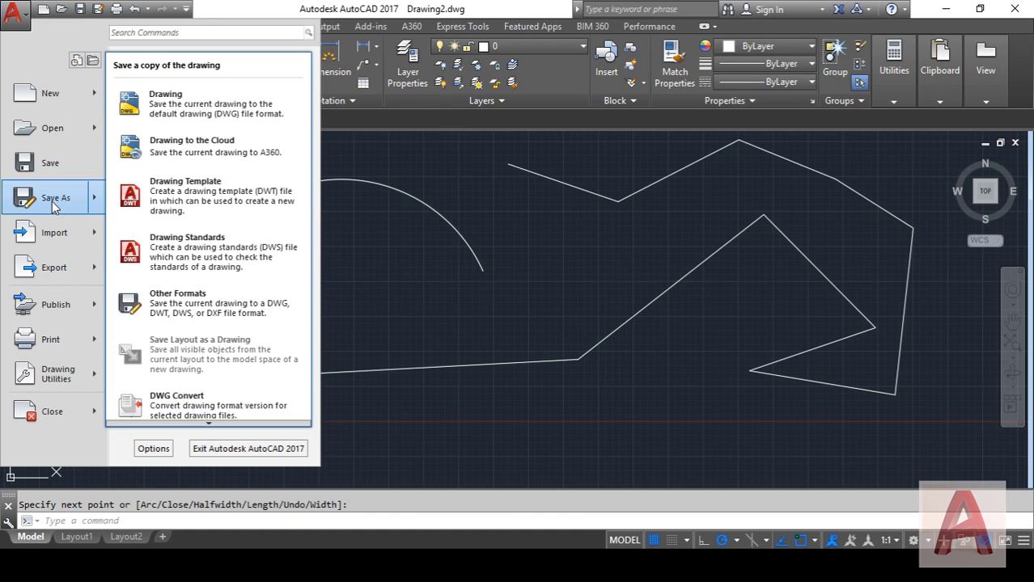
left_click(53, 208)
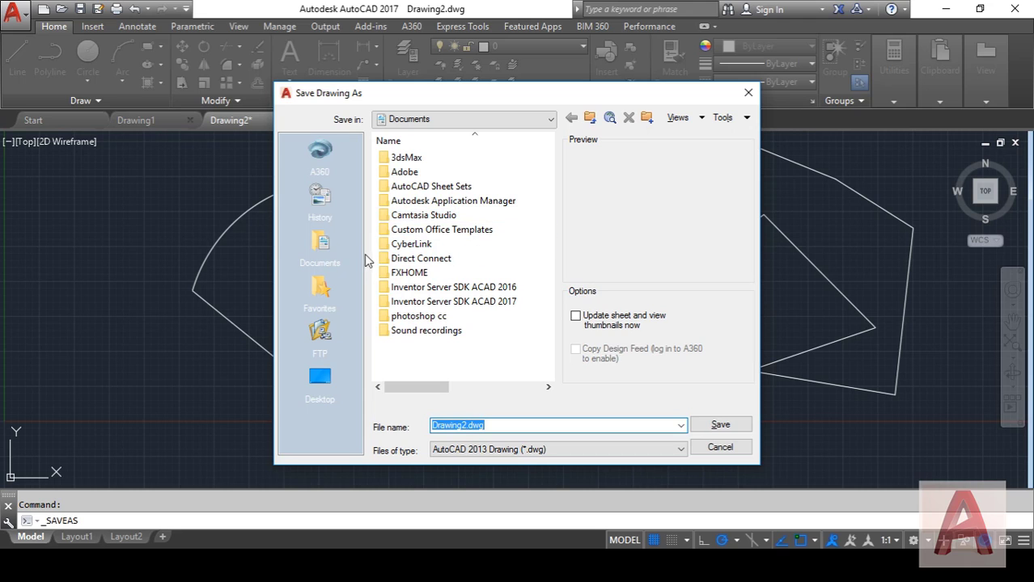
Create a 'Cad tutorial' folder on the Desktop and set the file name to tutorial
left_click(321, 378)
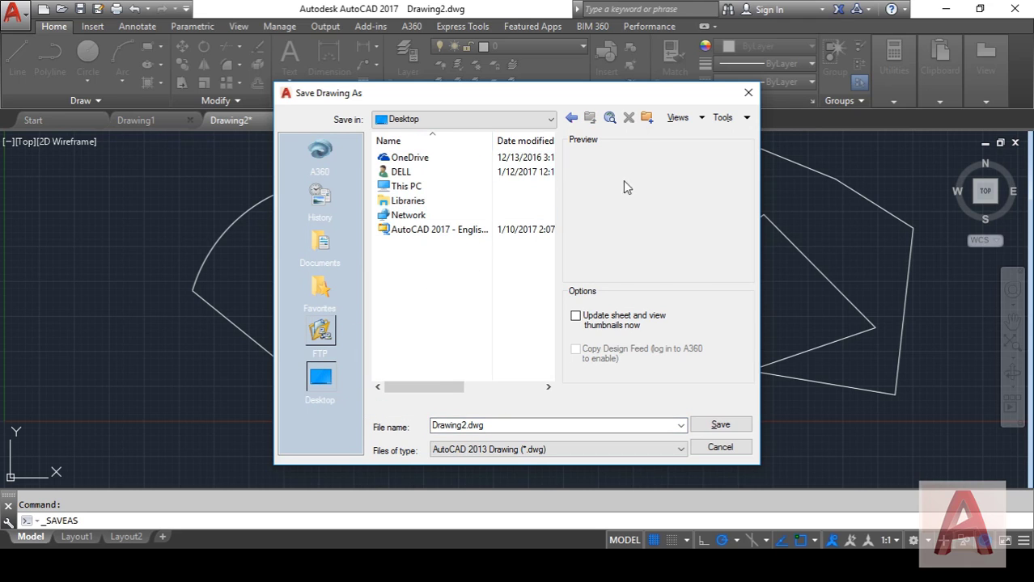
left_click(652, 120)
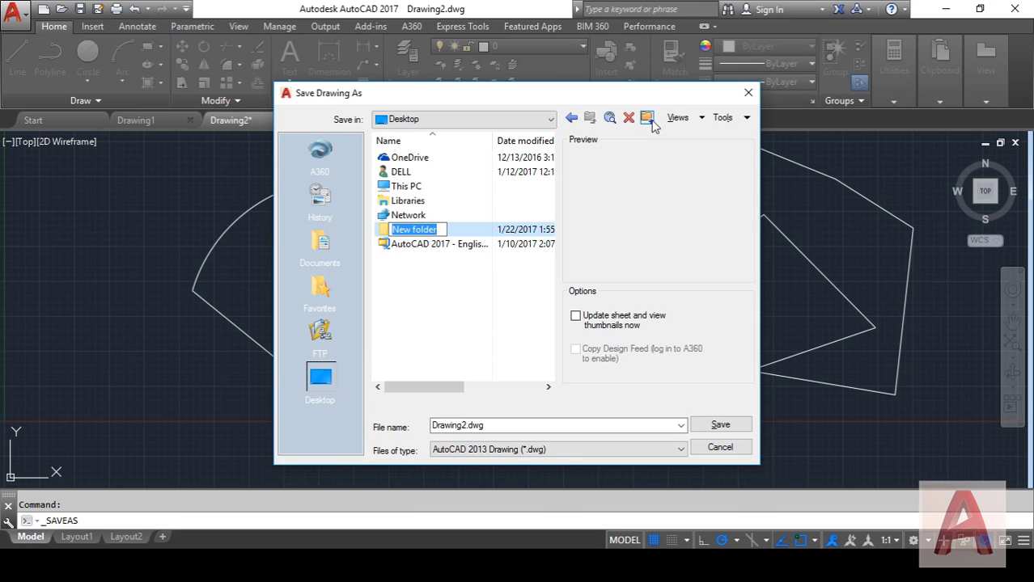
type("Cad")
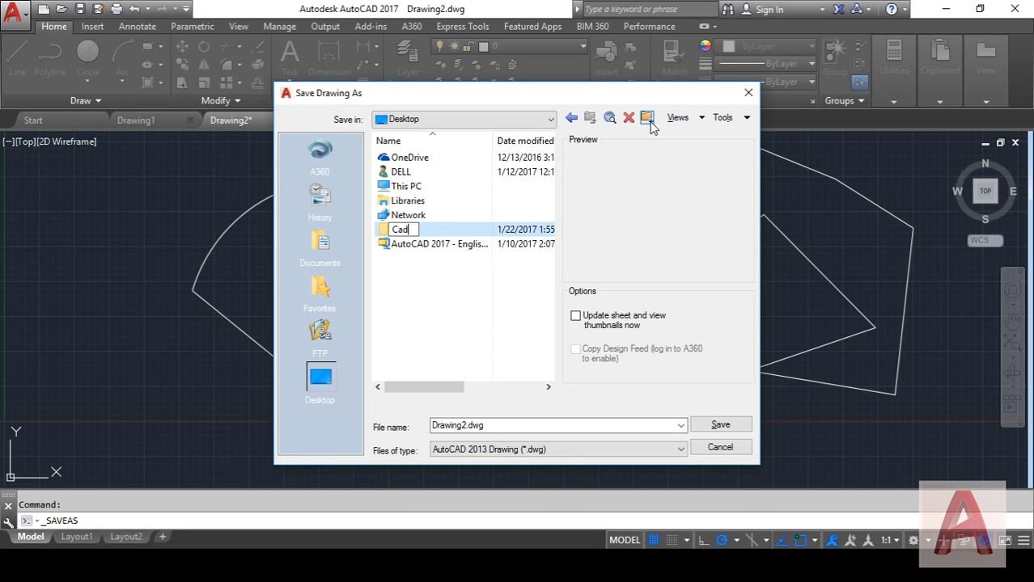
type(" tutorial")
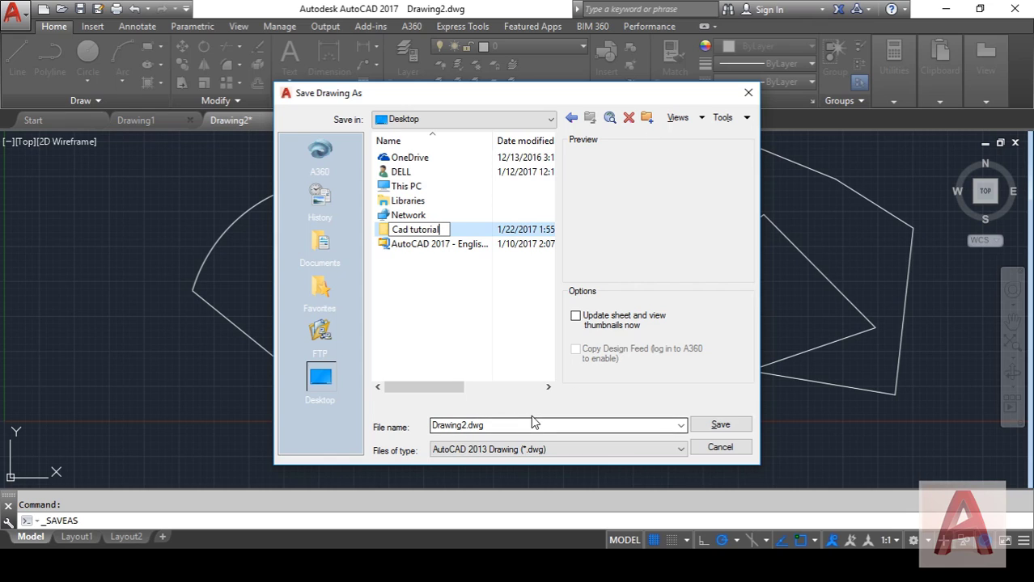
key("Return")
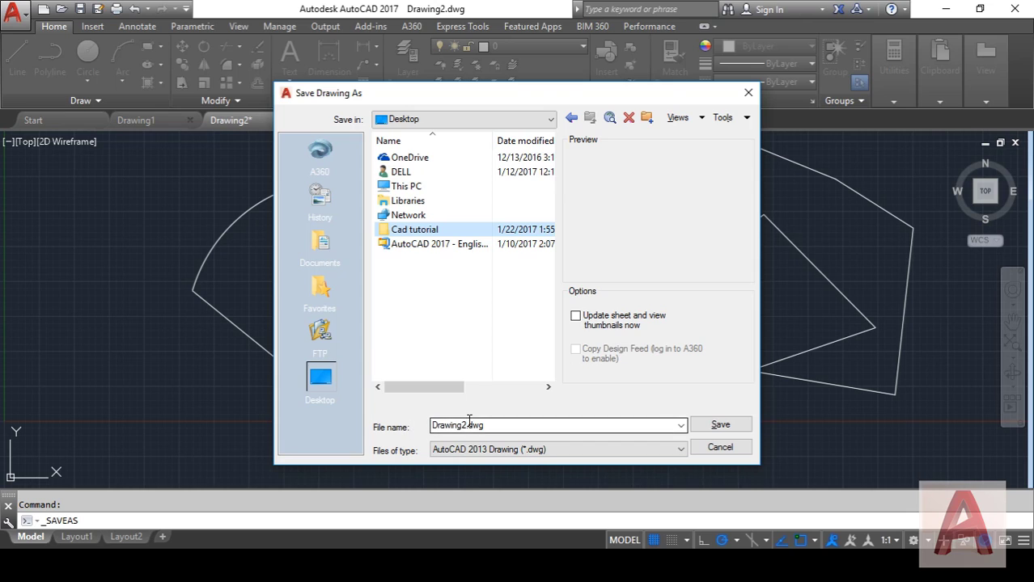
left_click(469, 424)
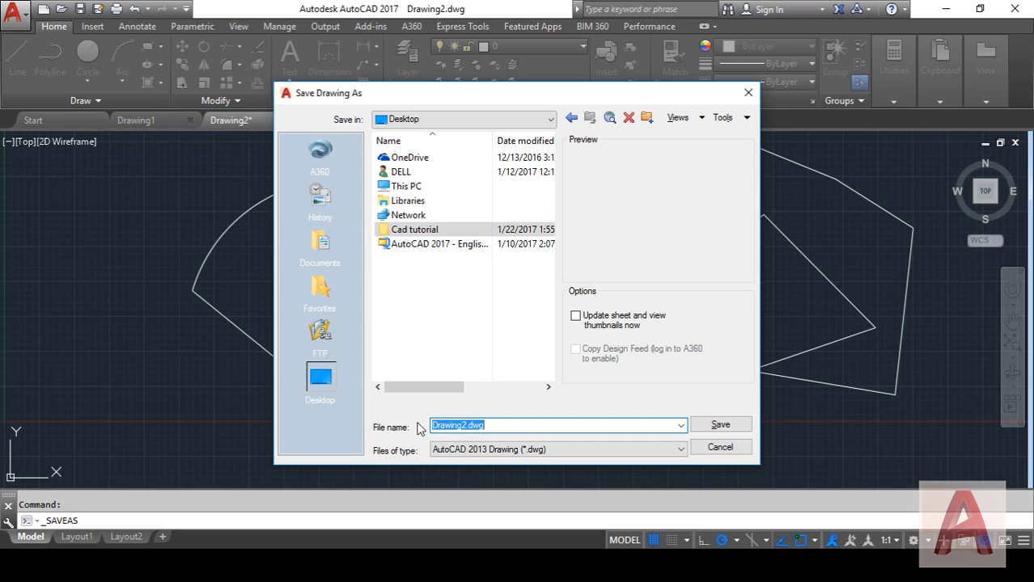
type("tutorial")
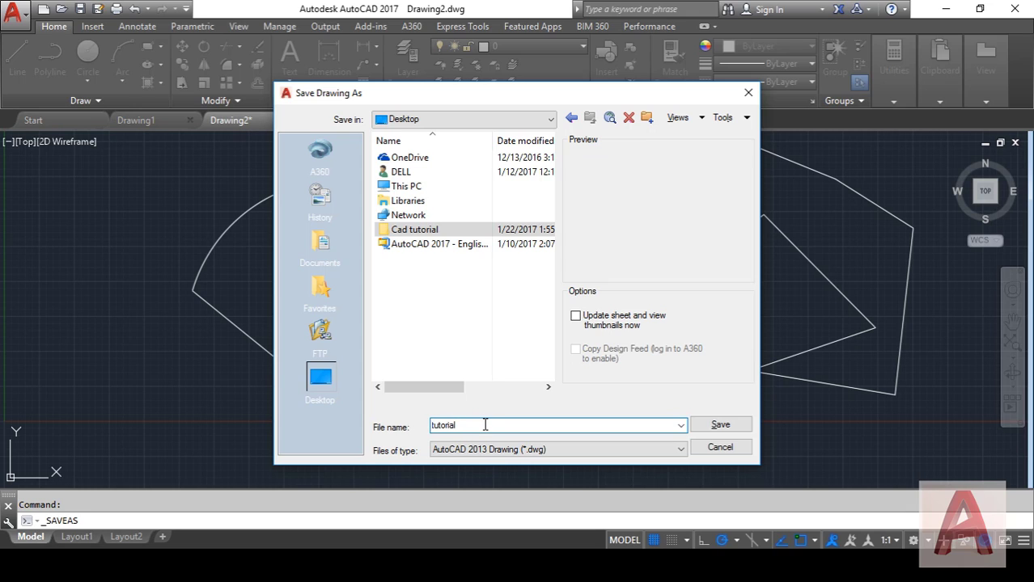
Enter the Cad tutorial folder, keep AutoCAD 2013 Drawing (*.dwg) format, and enable thumbnail updating
double_click(461, 230)
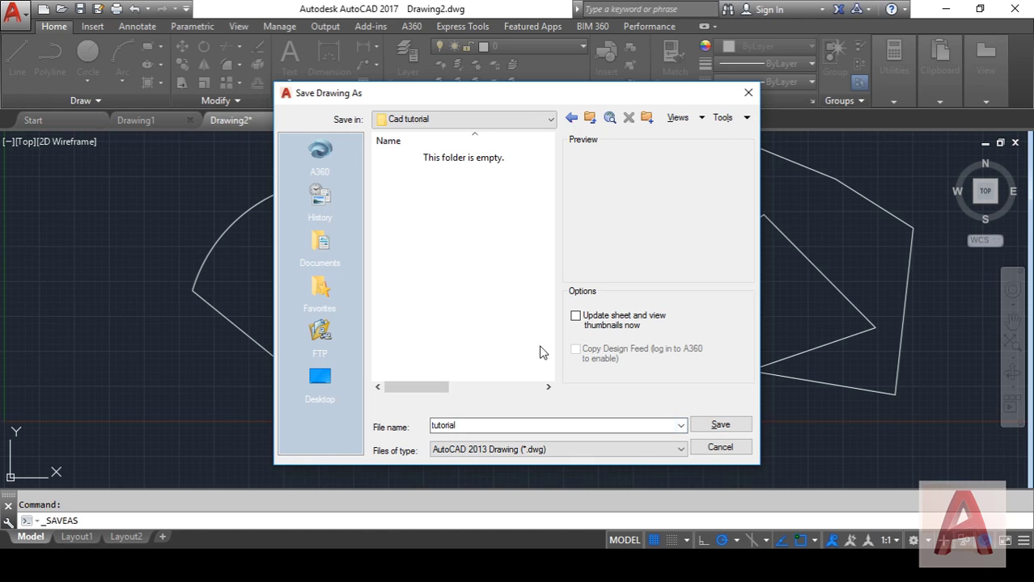
left_click_drag(497, 103, 495, 22)
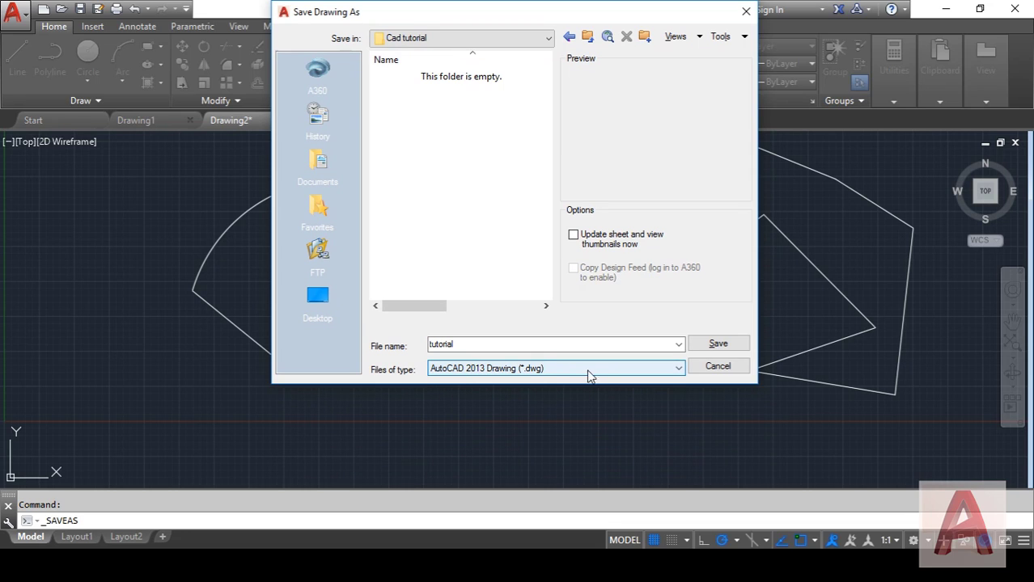
left_click(678, 370)
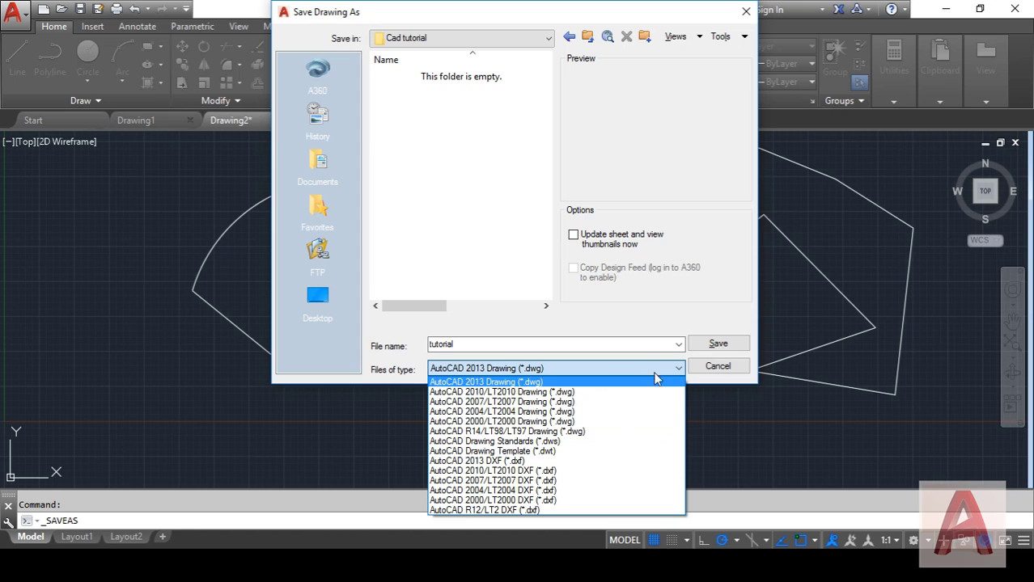
left_click(630, 384)
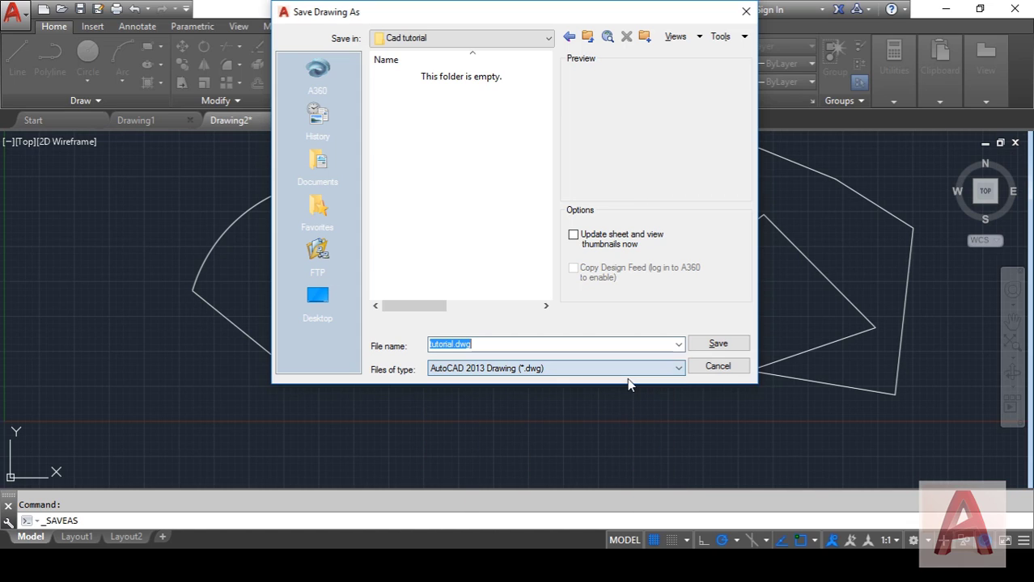
left_click(573, 234)
Save tutorial.dwg, with its arc and open polyline, into the Desktop's Cad tutorial folder
left_click(717, 345)
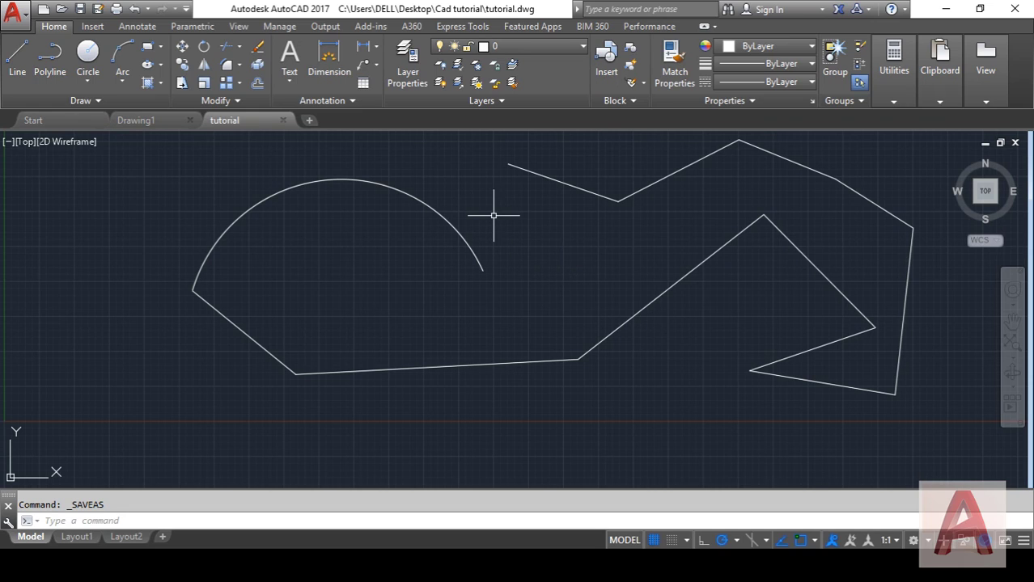
Close the tutorial and Drawing1 tabs and show the application menu's Open choices
left_click(283, 121)
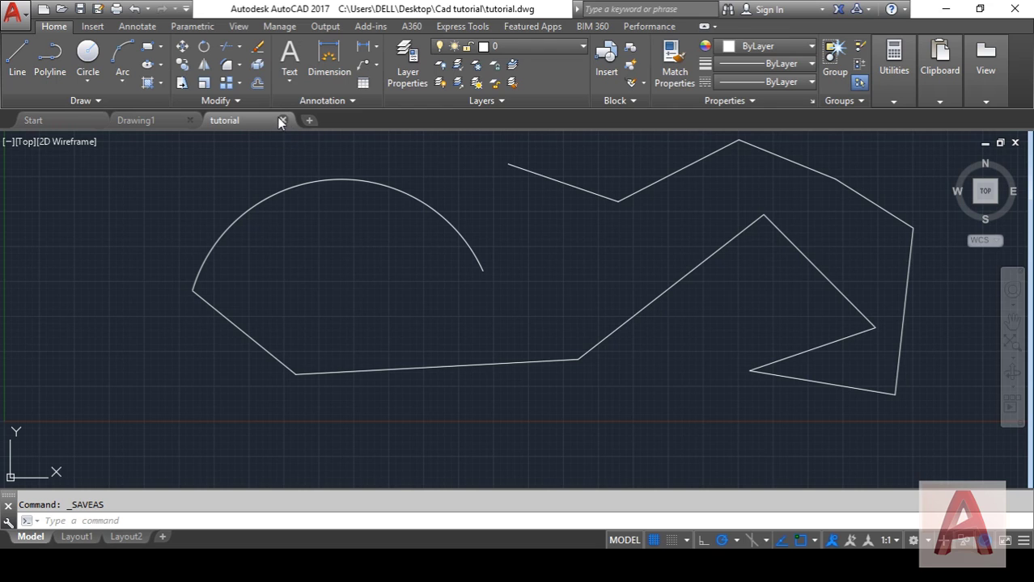
left_click(190, 121)
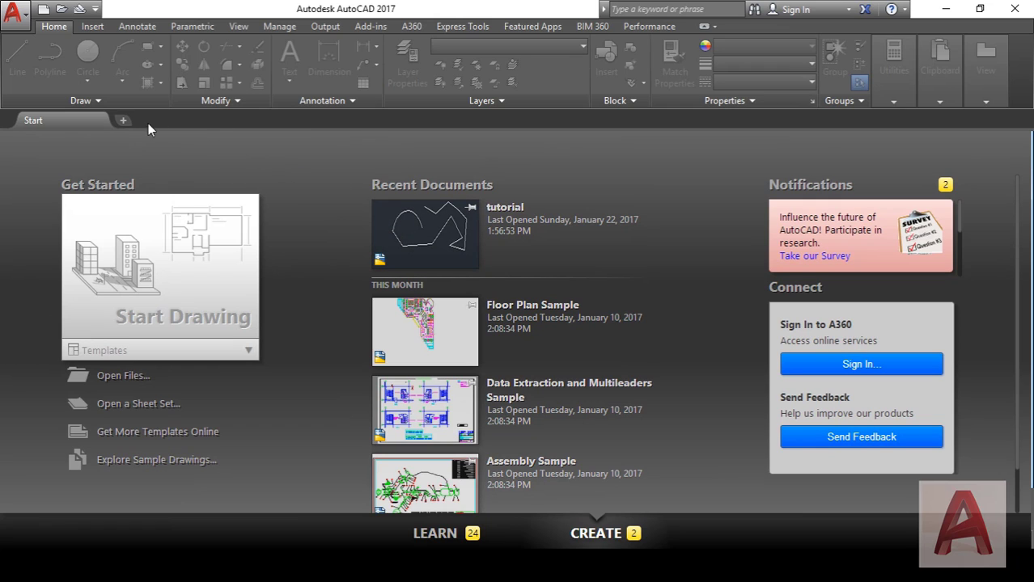
left_click(14, 12)
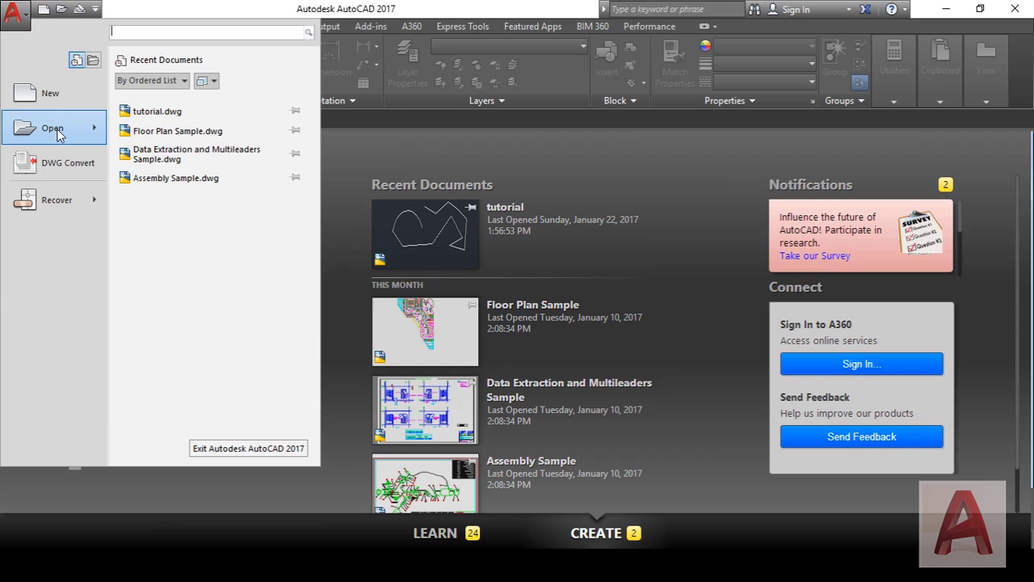
mouse_move(56, 135)
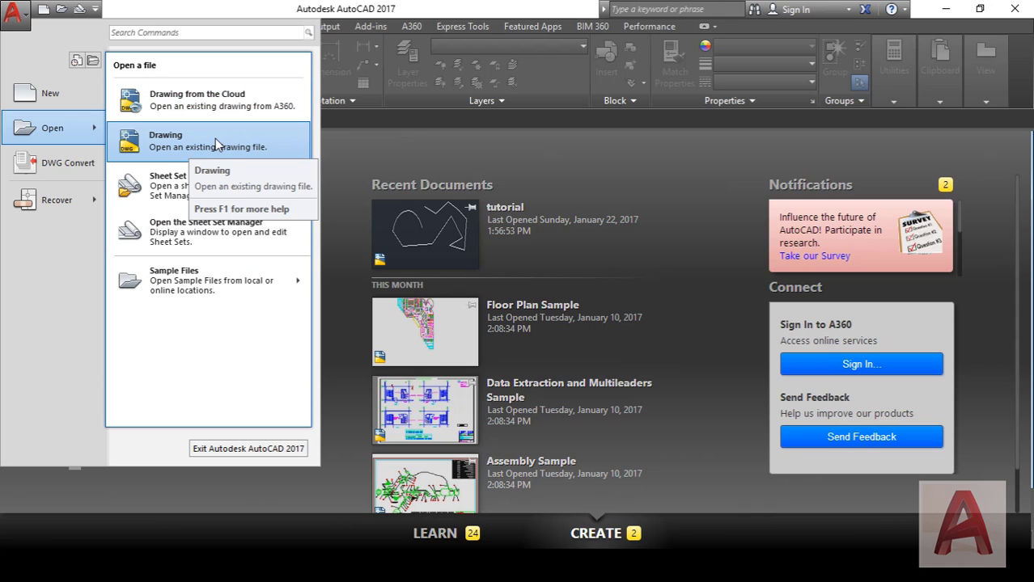
Open tutorial.dwg from the Desktop's Cad tutorial folder through Open > Drawing
left_click(170, 140)
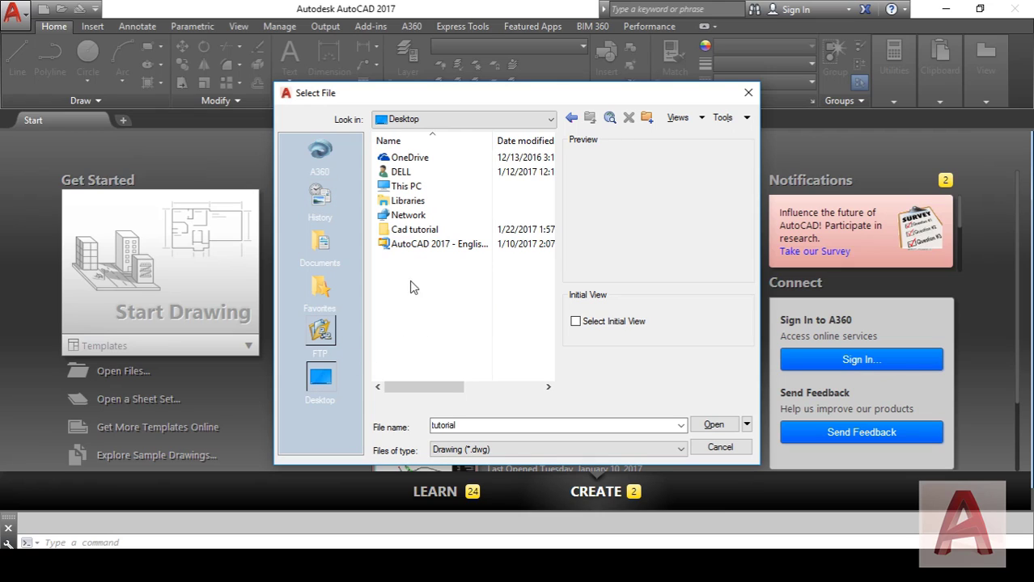
double_click(414, 231)
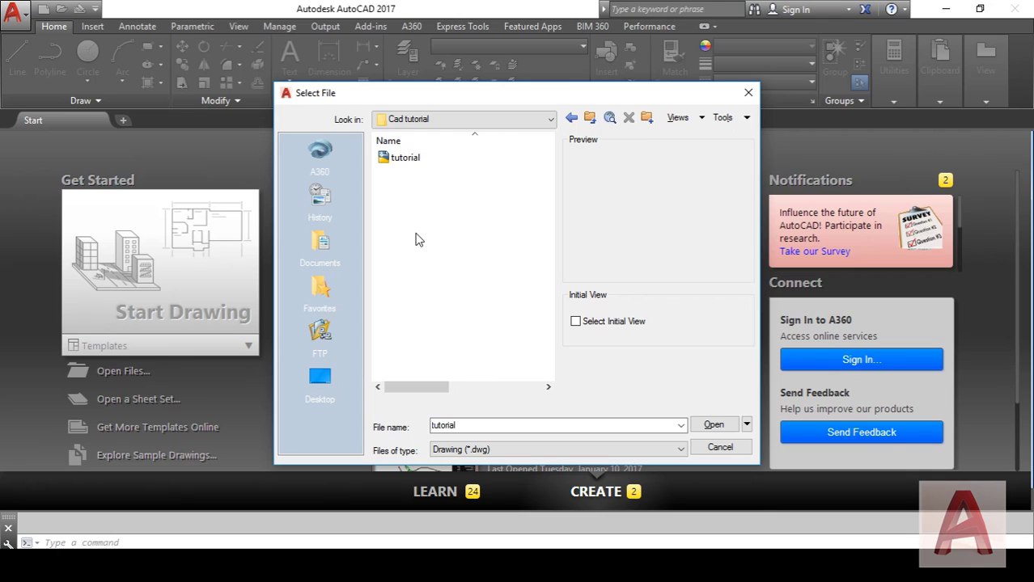
left_click(435, 164)
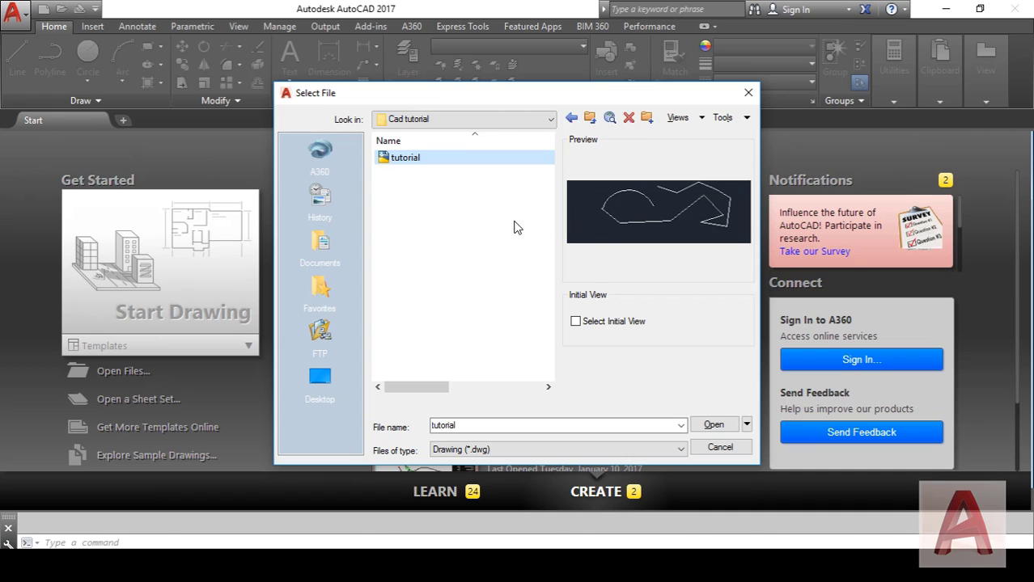
left_click(711, 426)
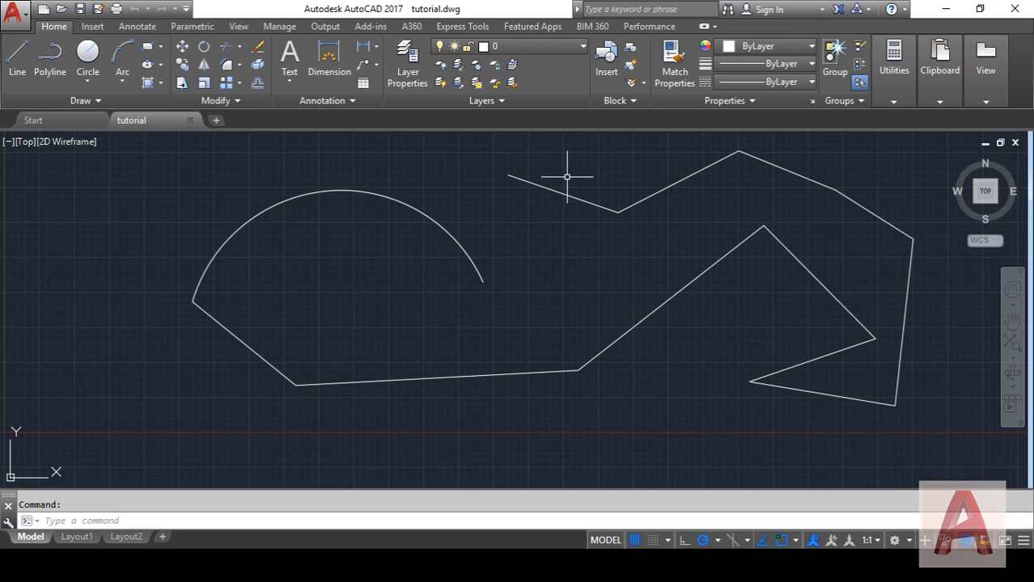
mouse_move(553, 192)
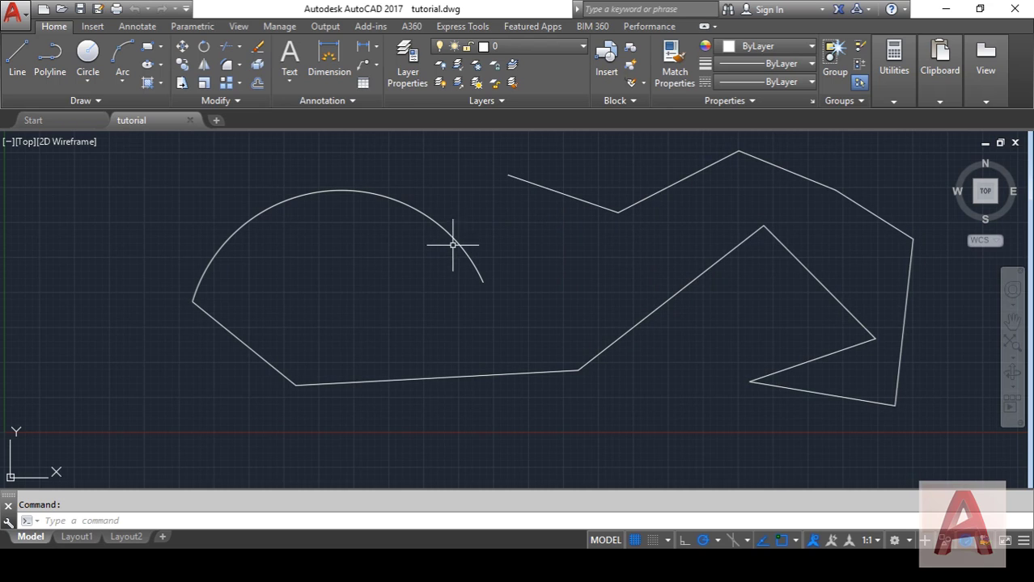
mouse_move(455, 242)
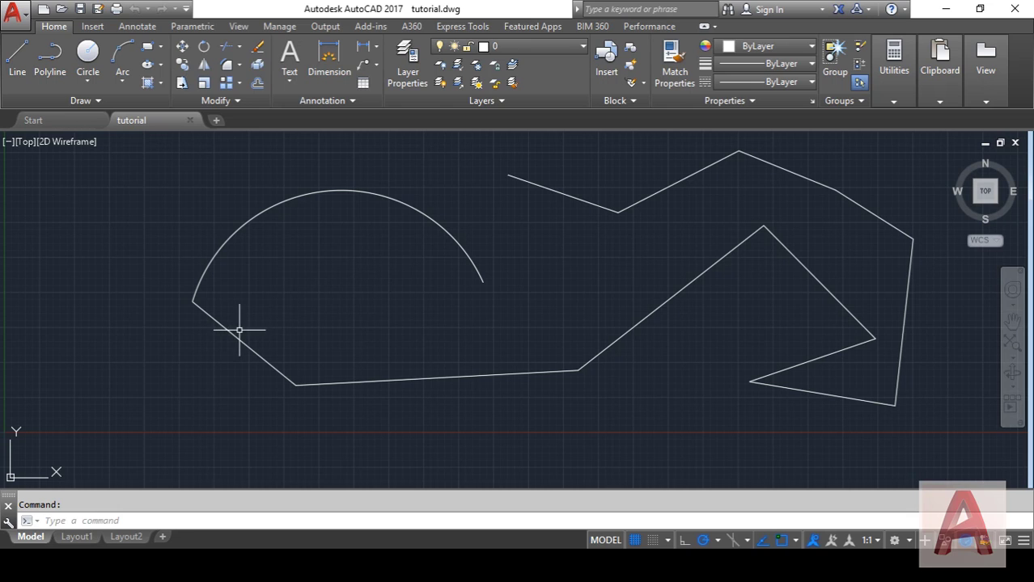
mouse_move(232, 333)
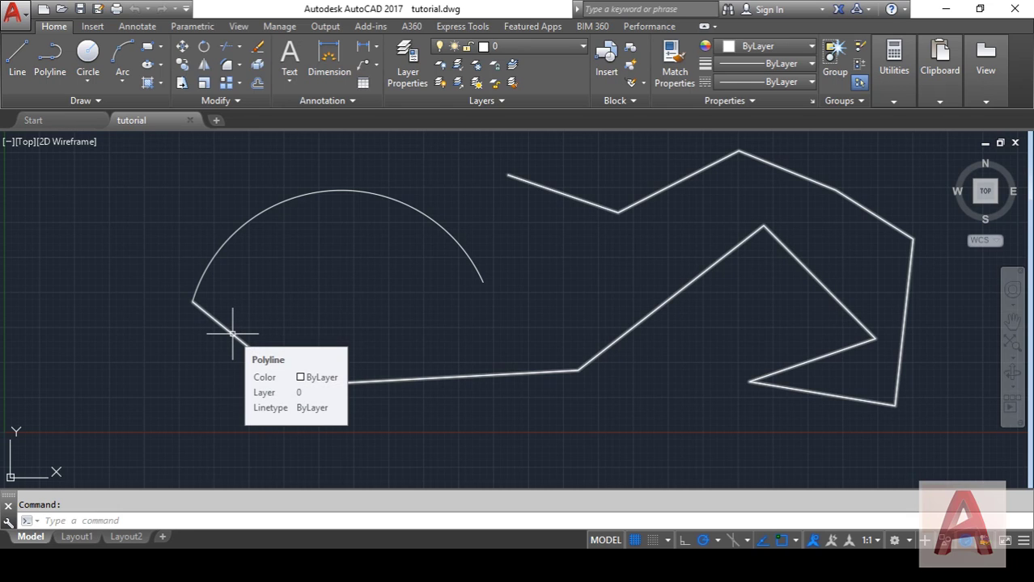